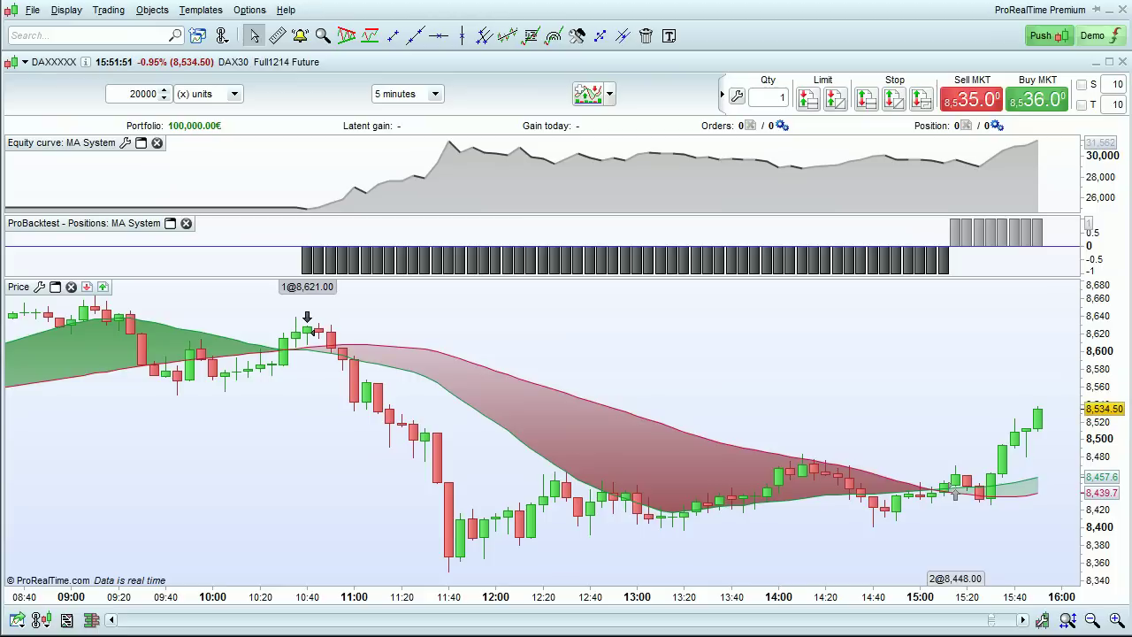
- Show the full DAX30 price history and open the MA System backtest's code for modification from the equity curve settings
click(1068, 622)
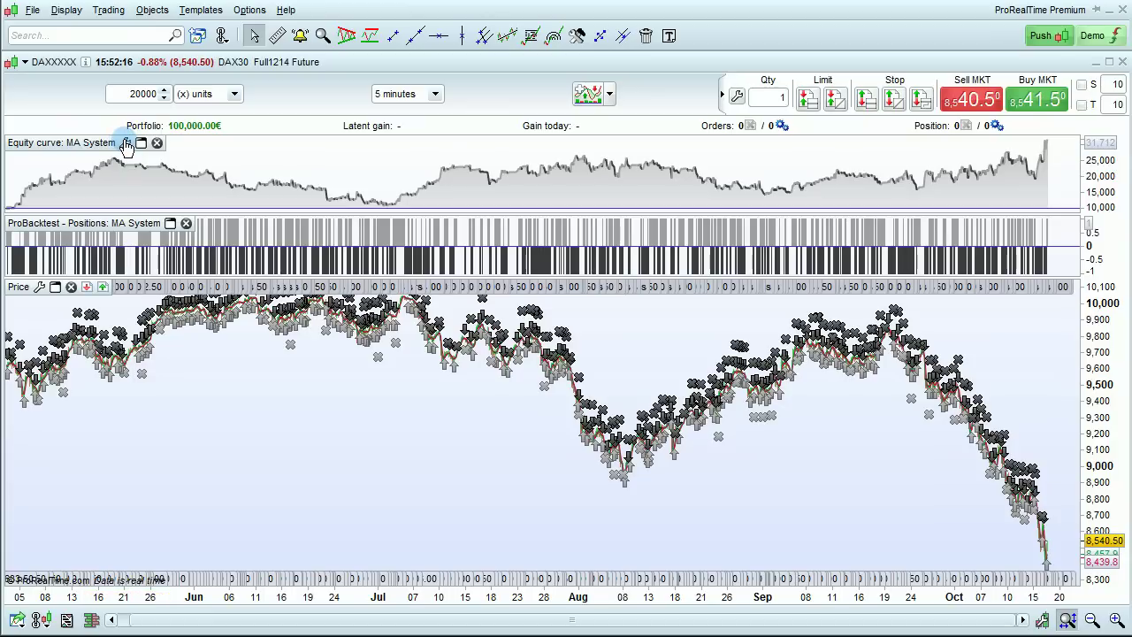
click(127, 143)
drag(355, 156, 572, 147)
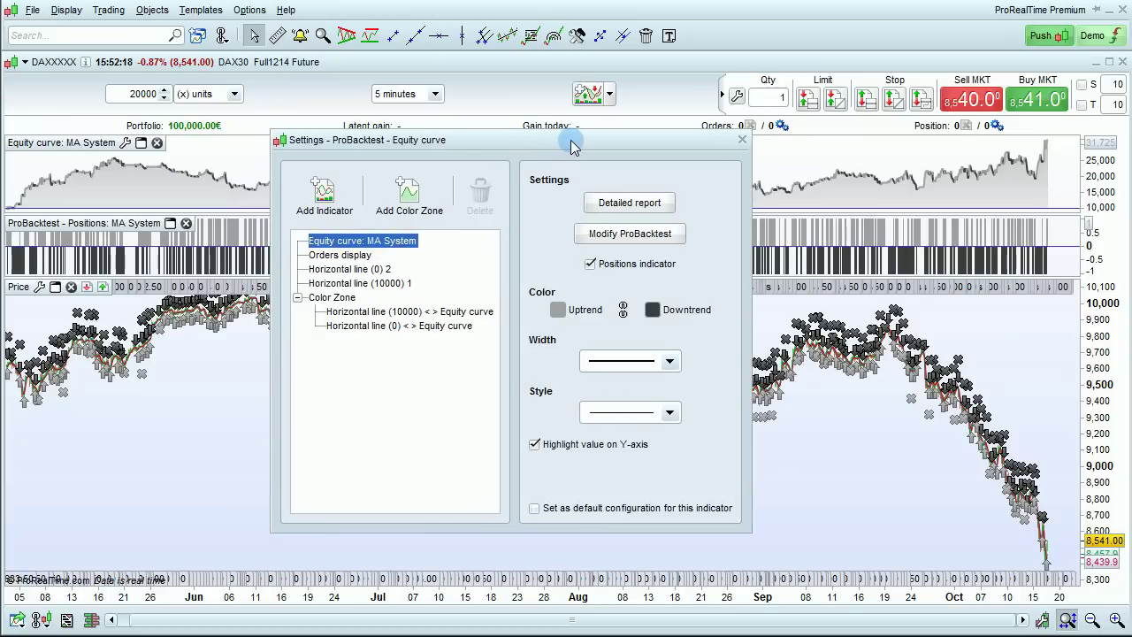
click(622, 235)
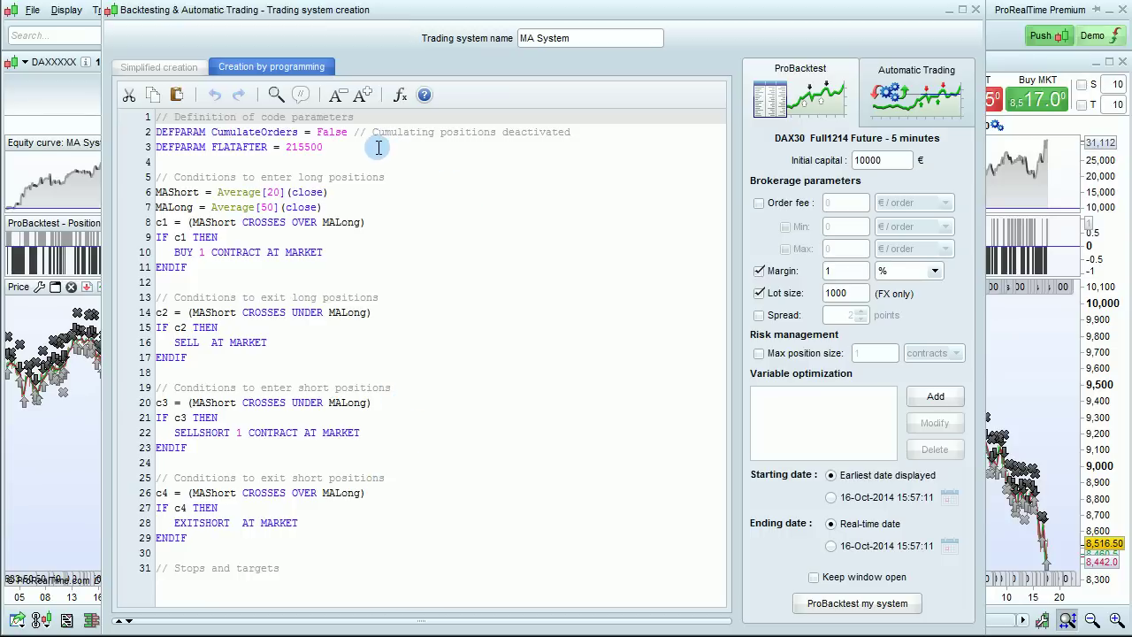
- Examine the MA System code: the DEFPARAM settings, the MAShort and MALong averages, and the long entry and exit conditions
click(405, 133)
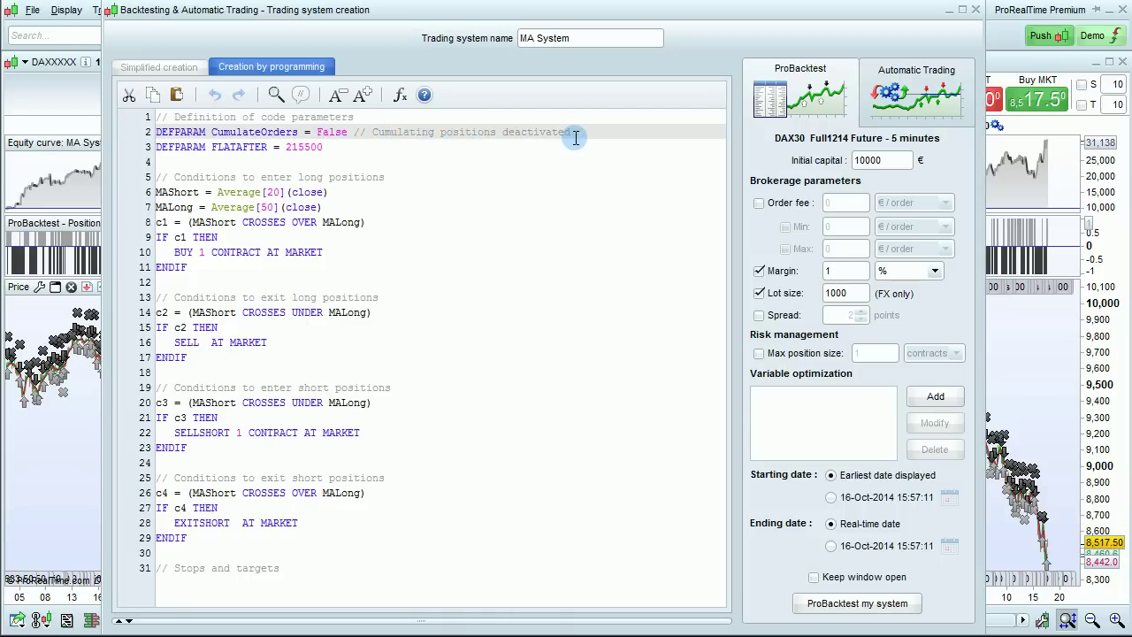
click(340, 147)
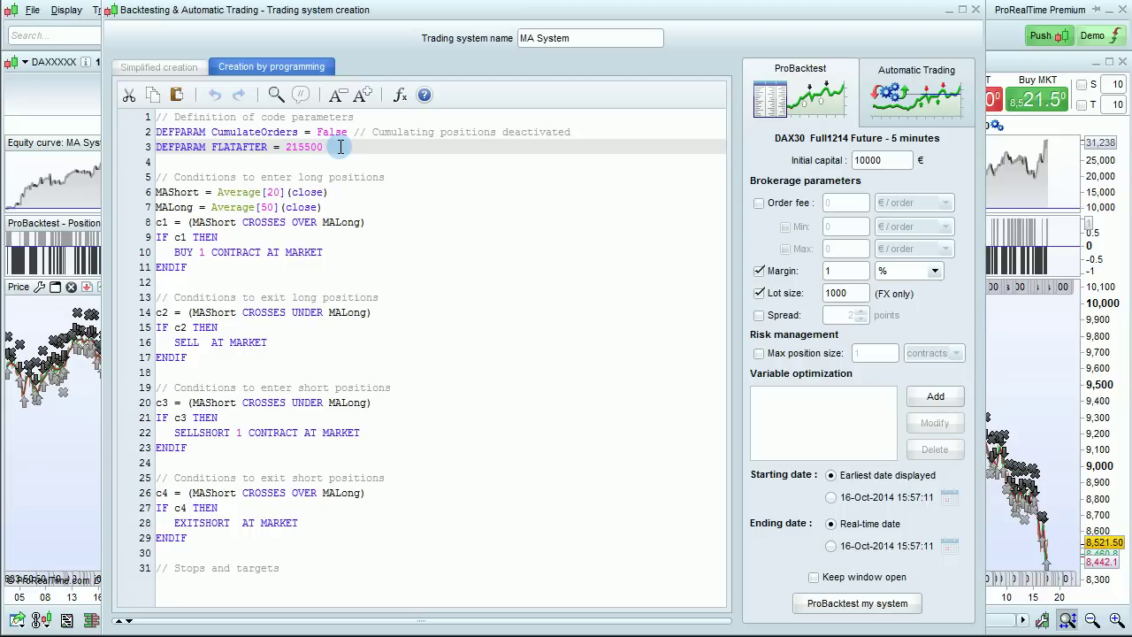
click(334, 193)
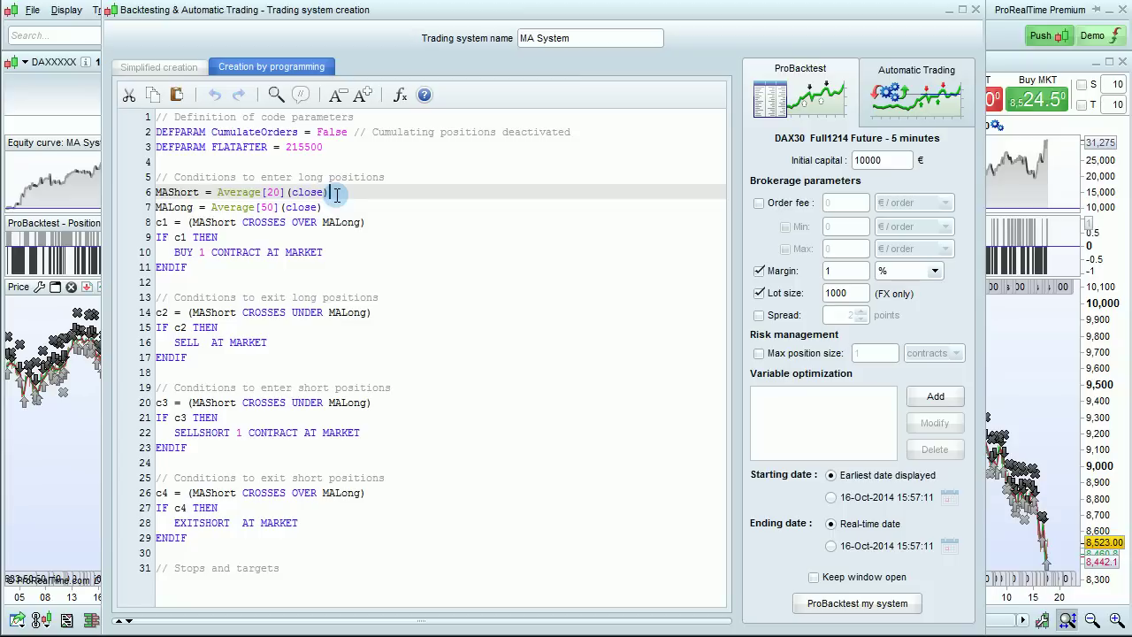
click(339, 206)
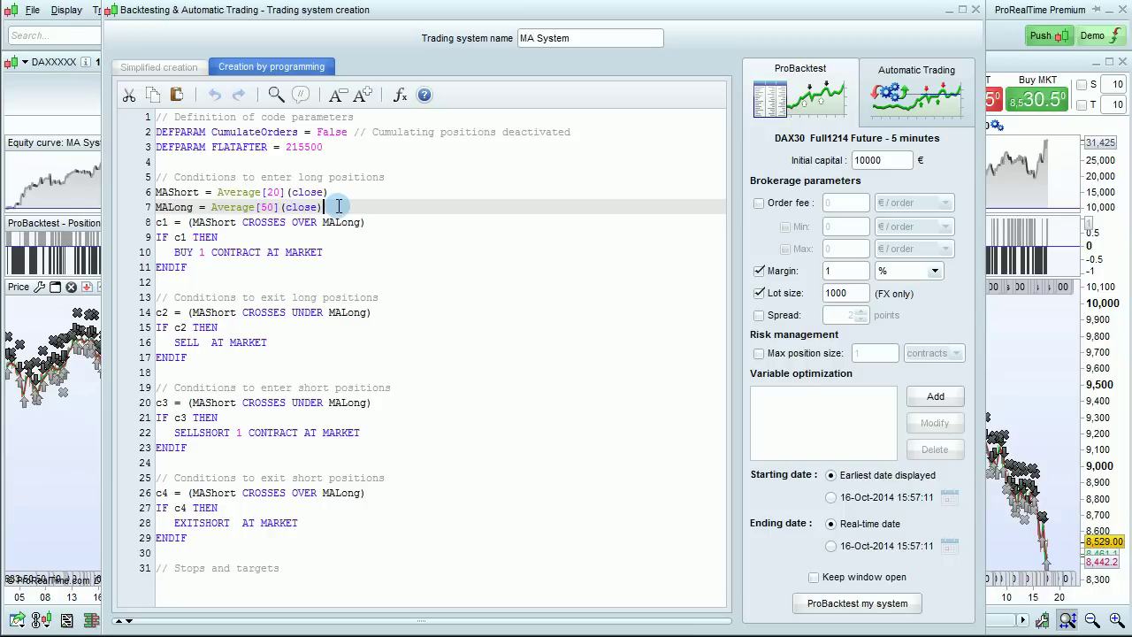
click(202, 220)
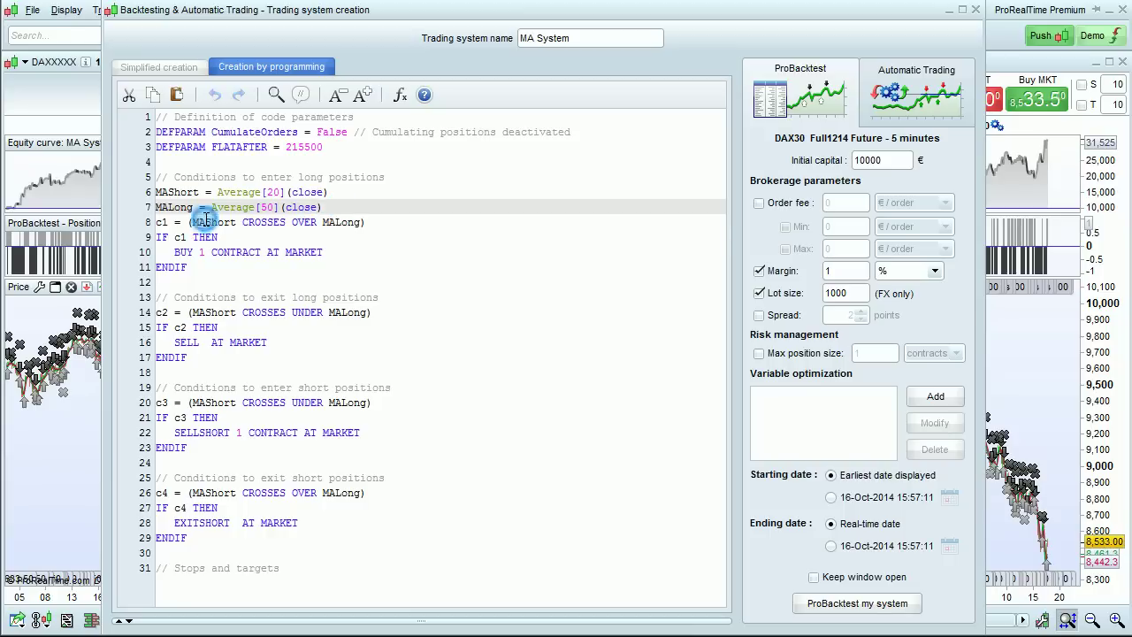
click(352, 224)
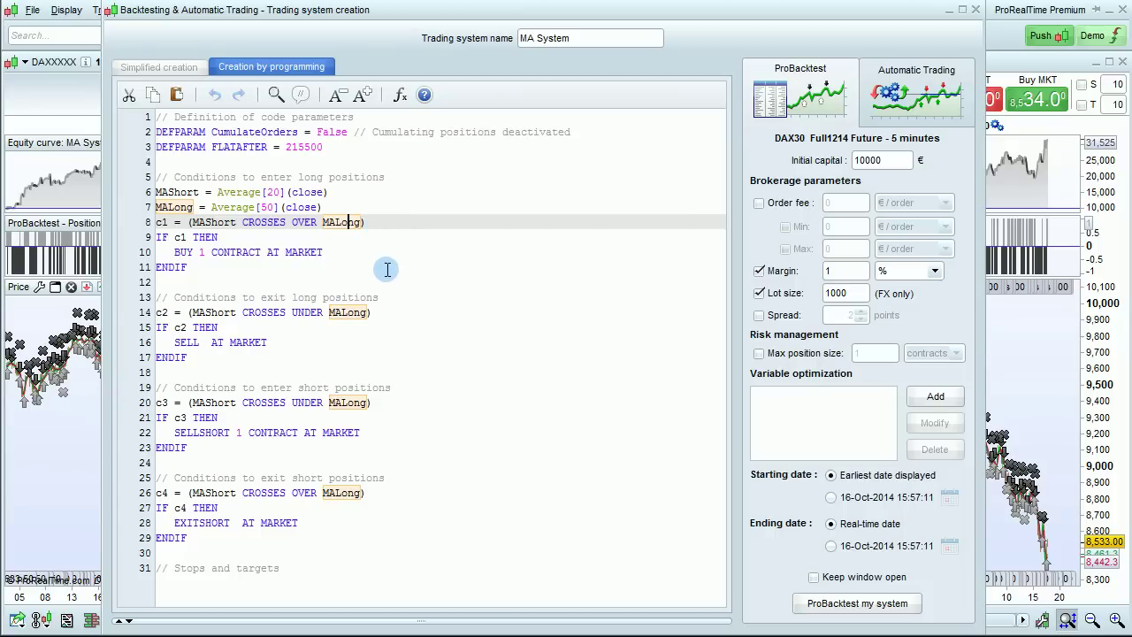
click(223, 281)
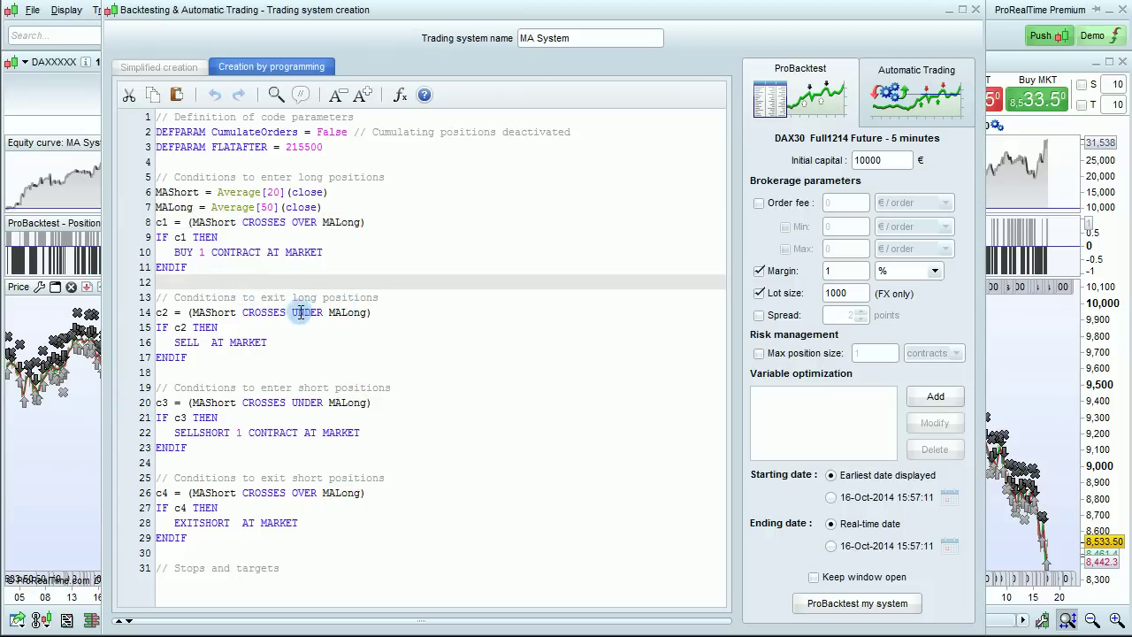
click(199, 312)
click(306, 313)
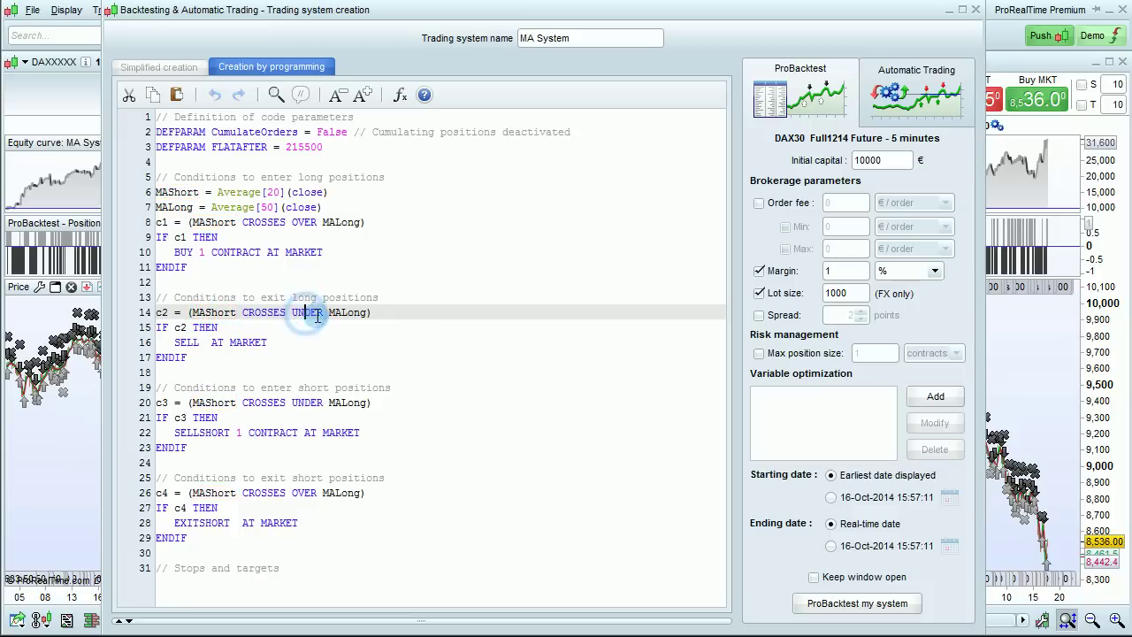
click(345, 315)
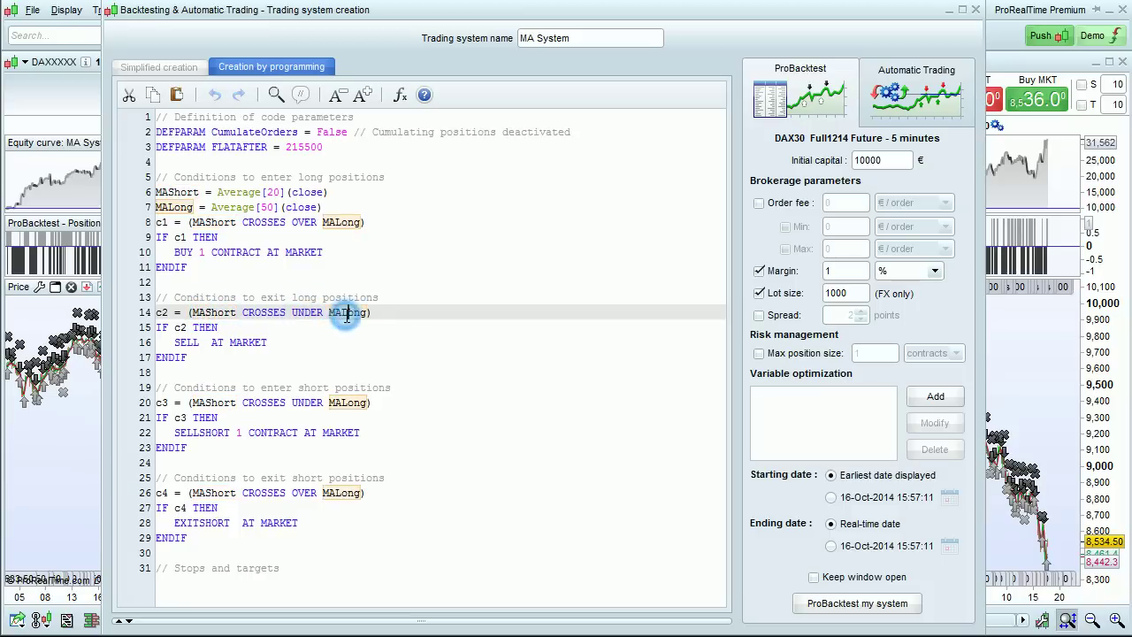
click(418, 341)
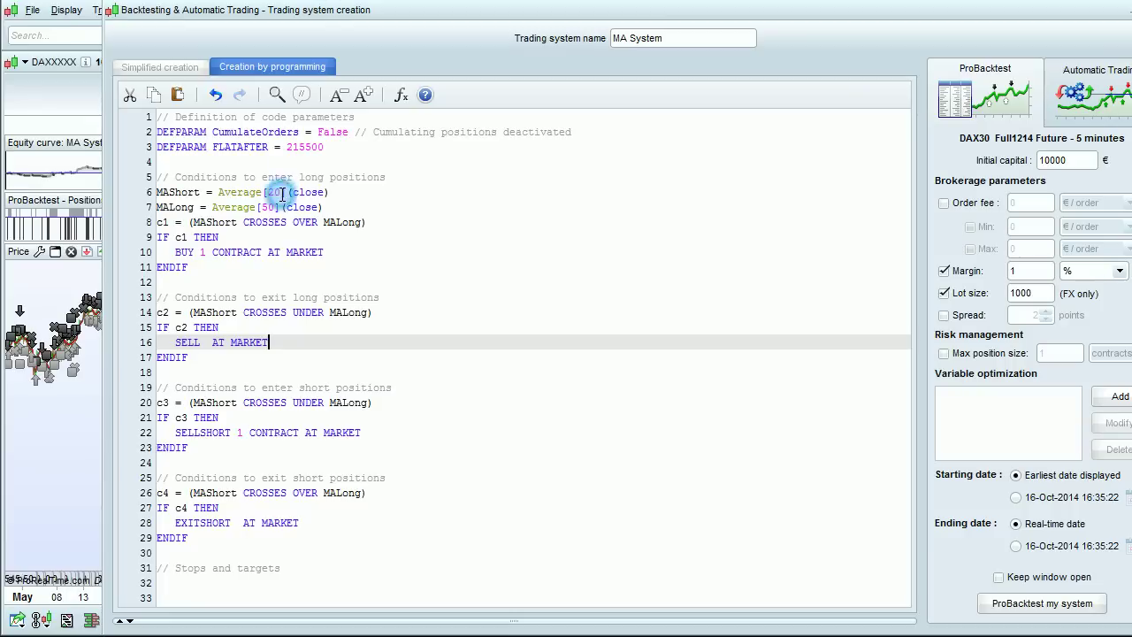
- Replace the fixed average periods with variables: short in the MAShort line and long in the MALong line
double_click(274, 192)
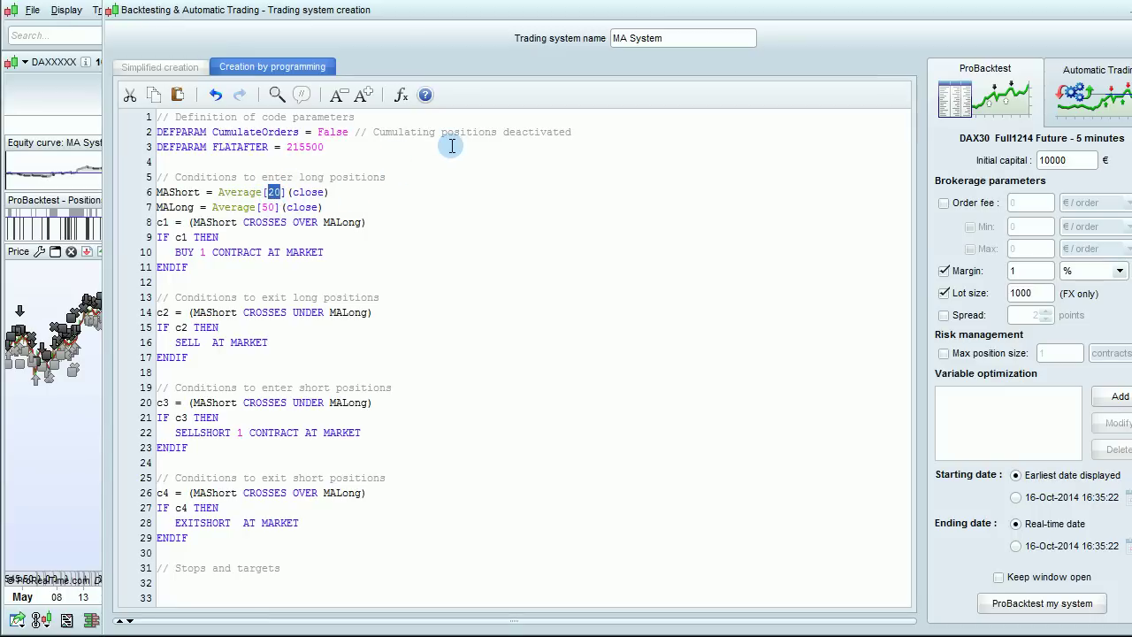
text(s)
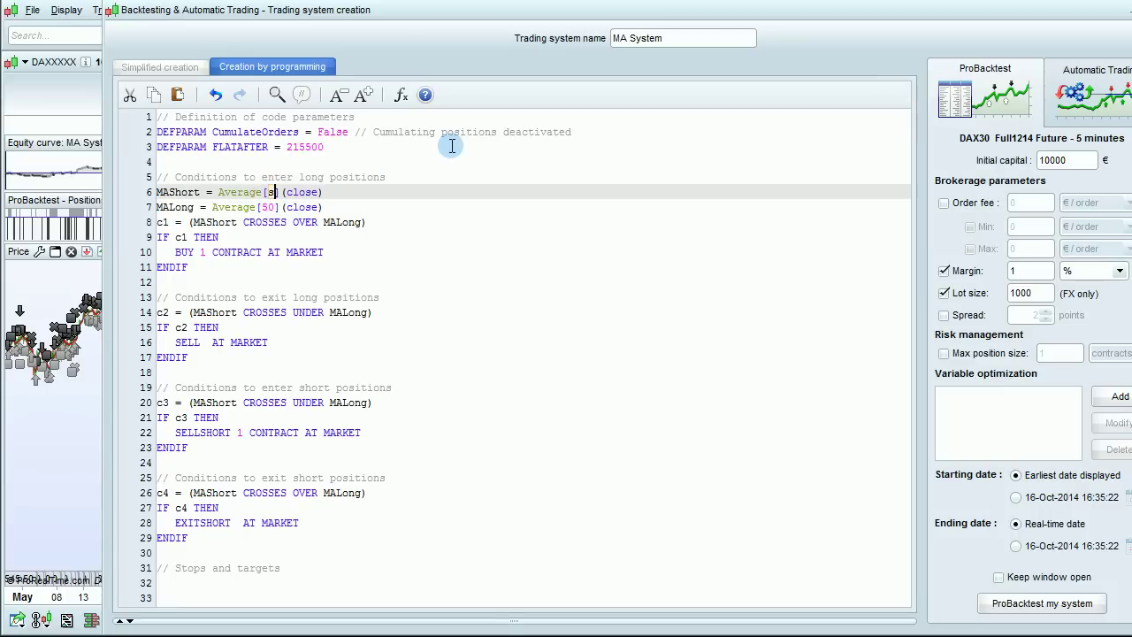
text(hort)
key(Down)
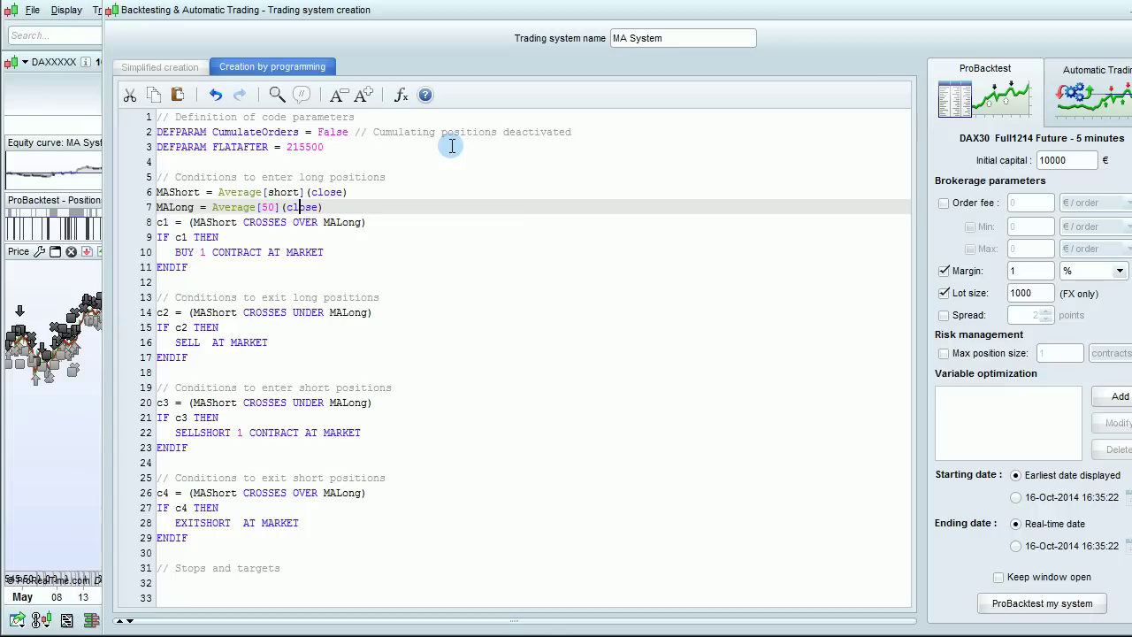
key(Left)
key(shift+Left)
key(shift+Left)
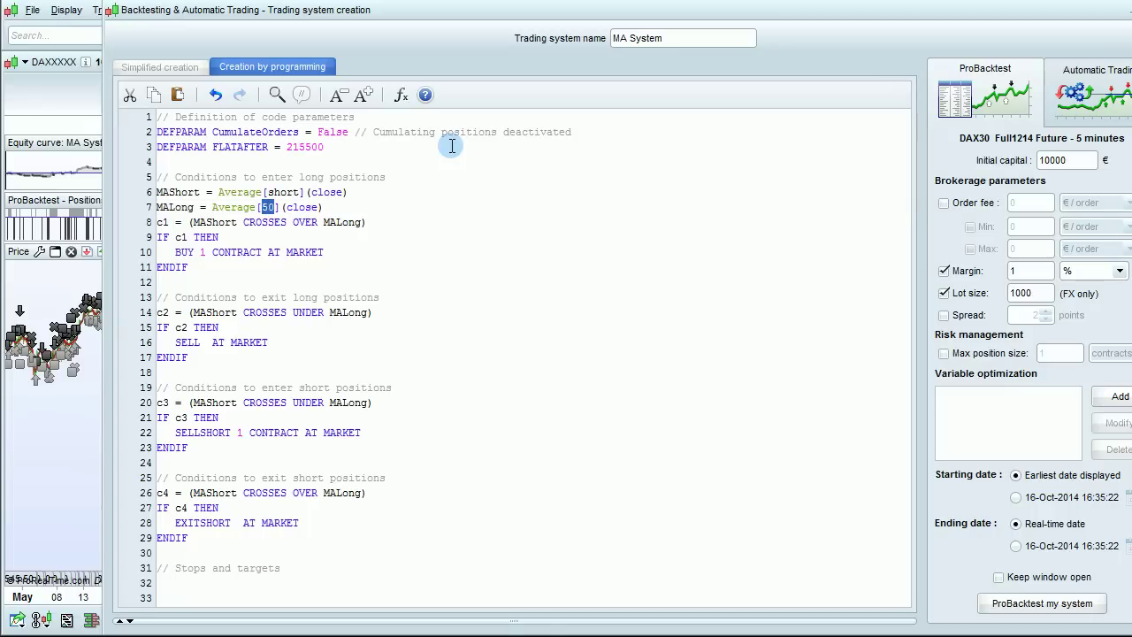
text(long)
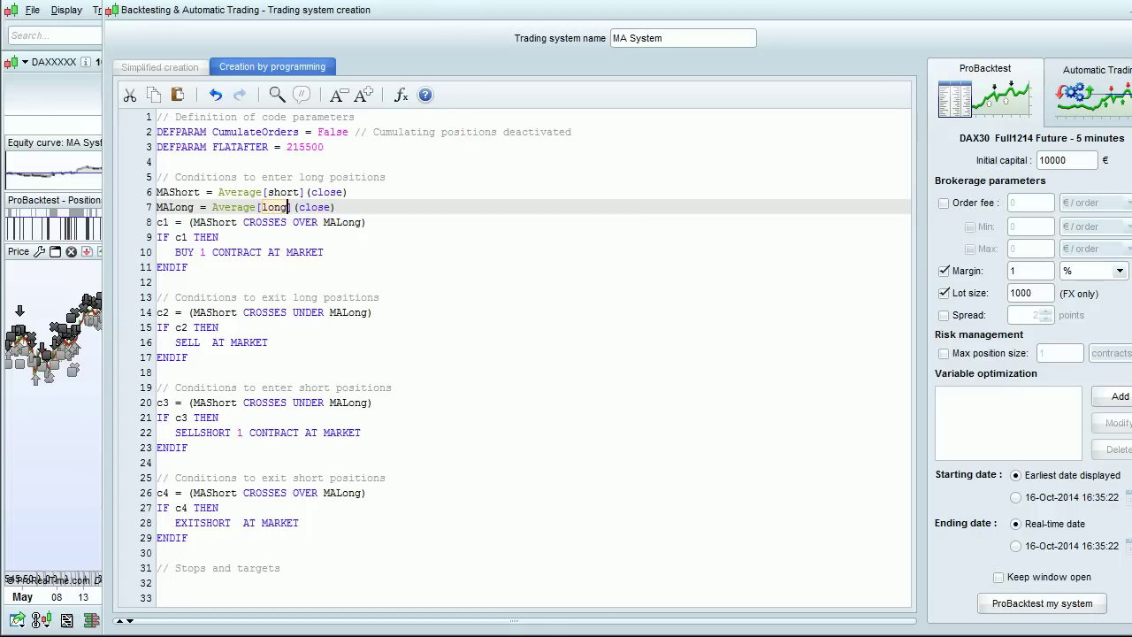
- Add the optimization variable short, labelled "short ma", with minimal value 10, maximal value 50 and step 5
click(1116, 397)
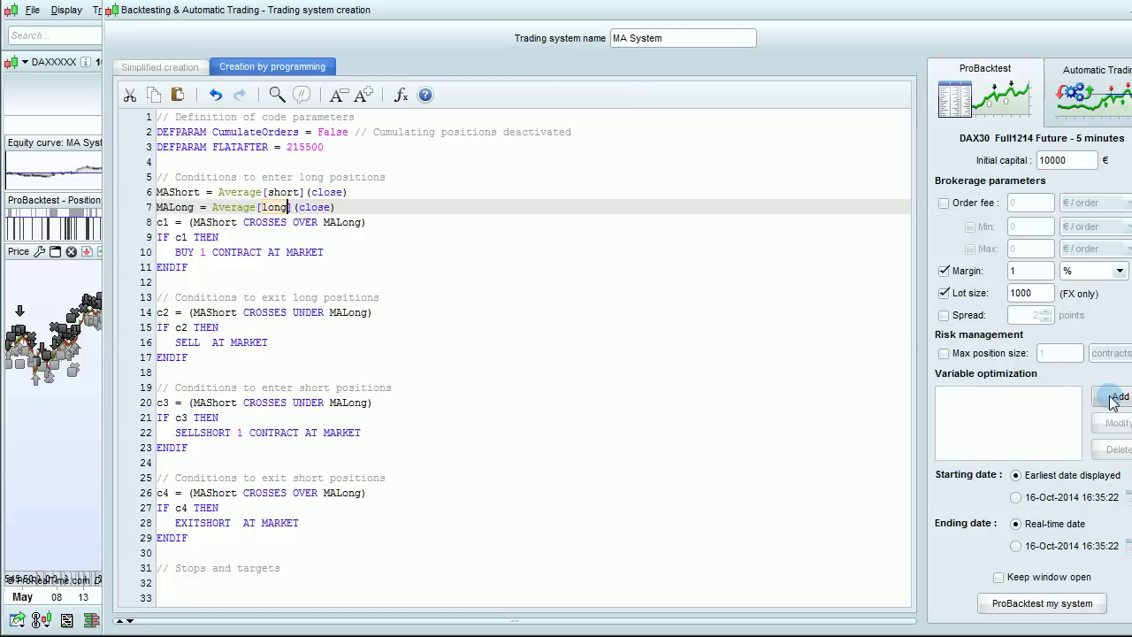
click(1115, 397)
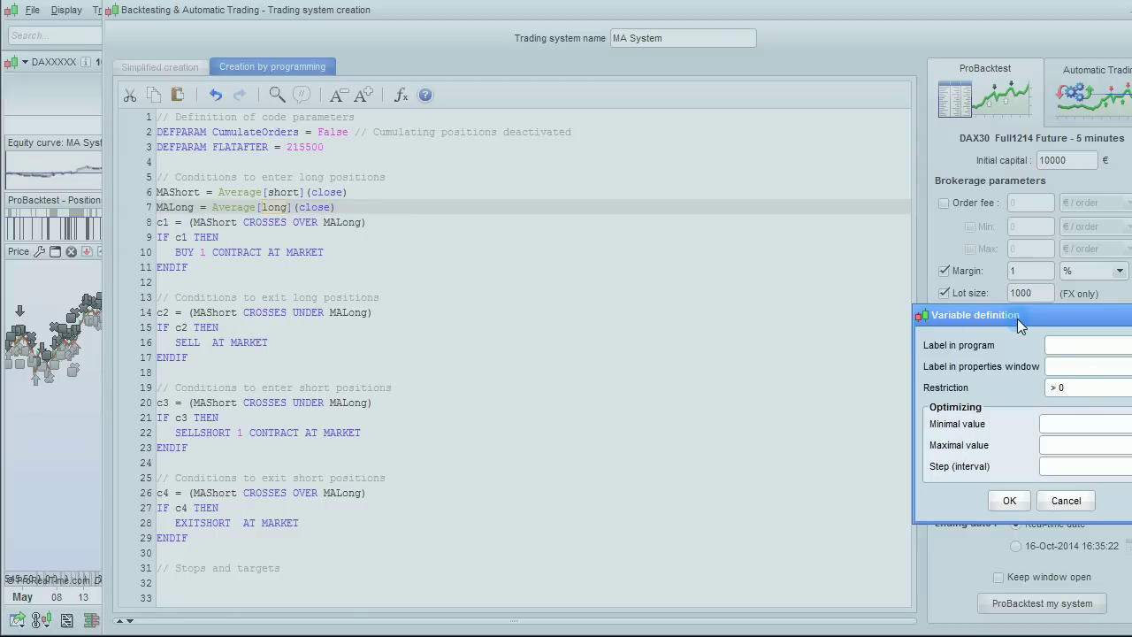
drag(1018, 319, 526, 200)
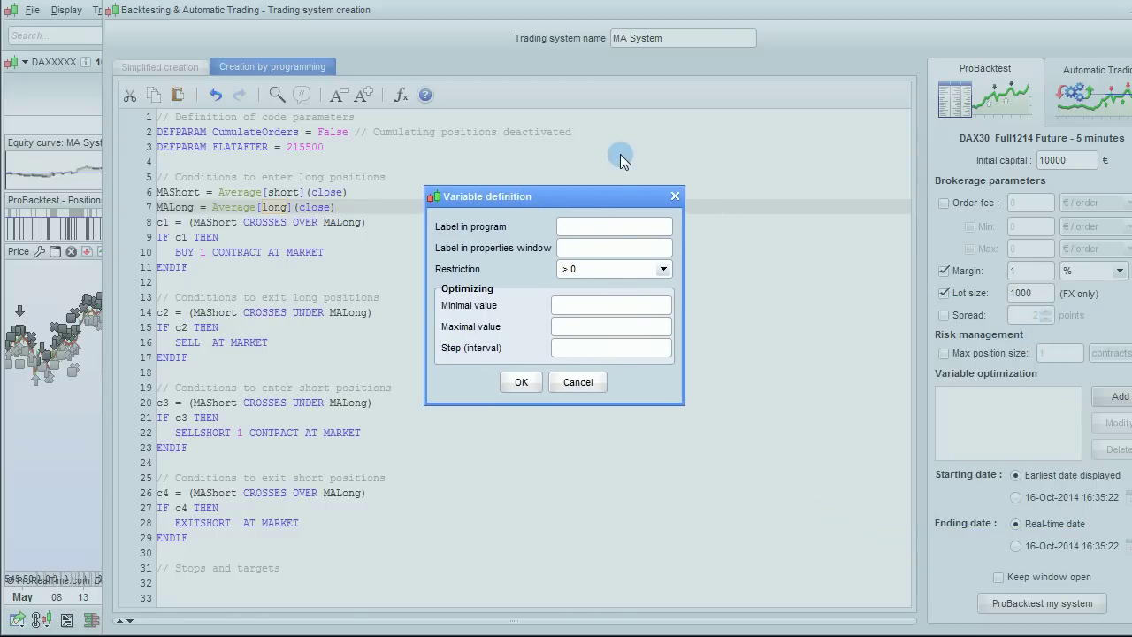
text(short)
click(618, 243)
text(short m)
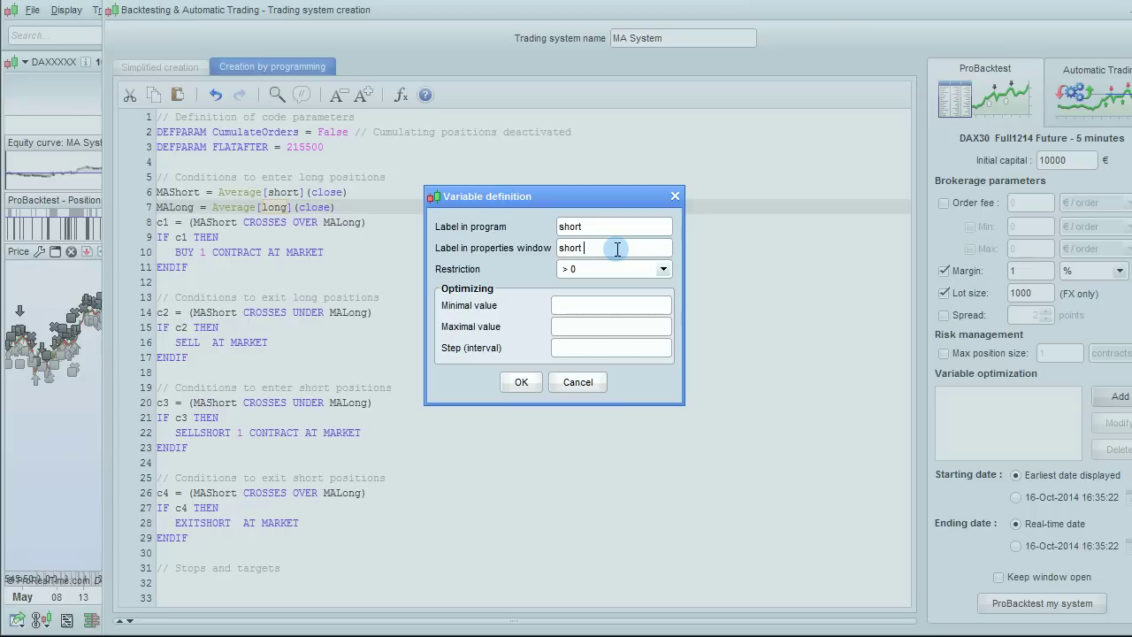
click(585, 305)
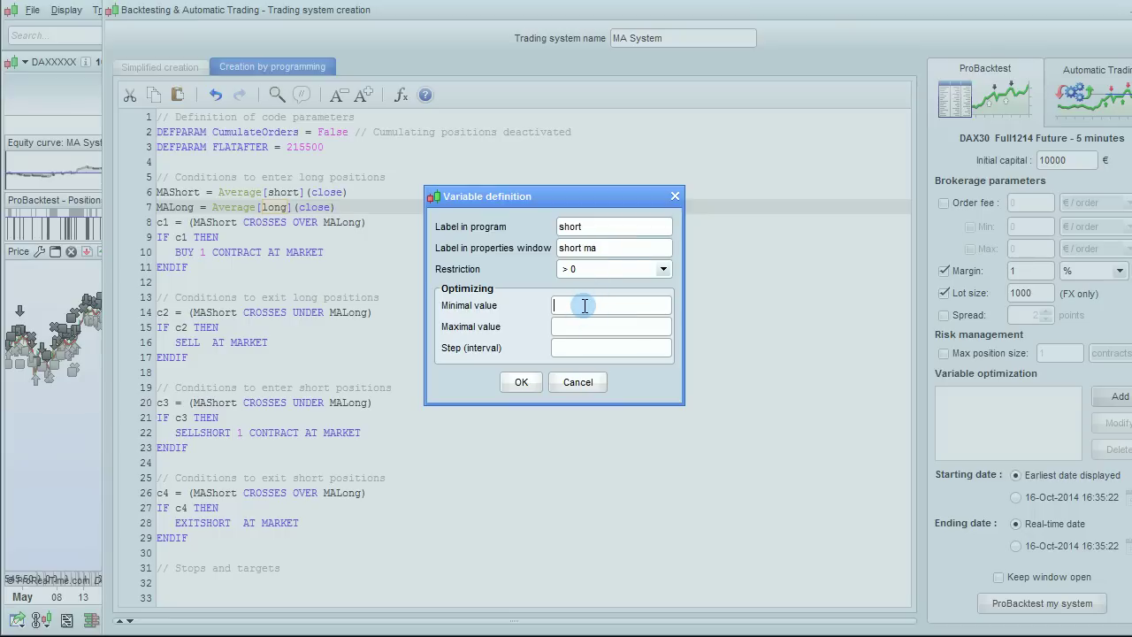
text(10)
click(599, 353)
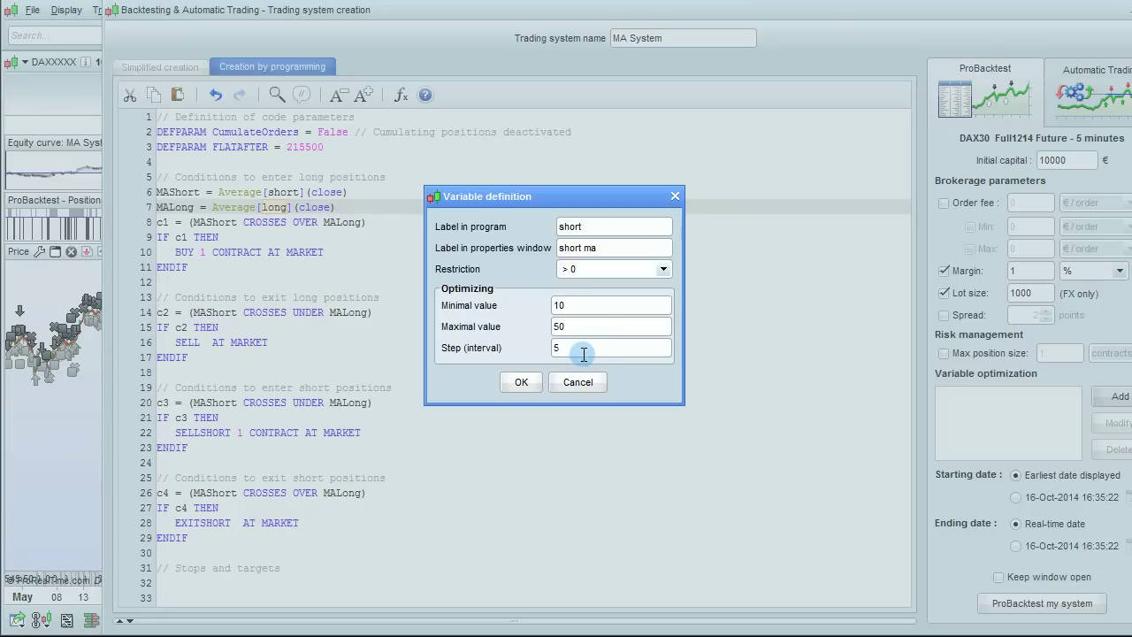
click(540, 381)
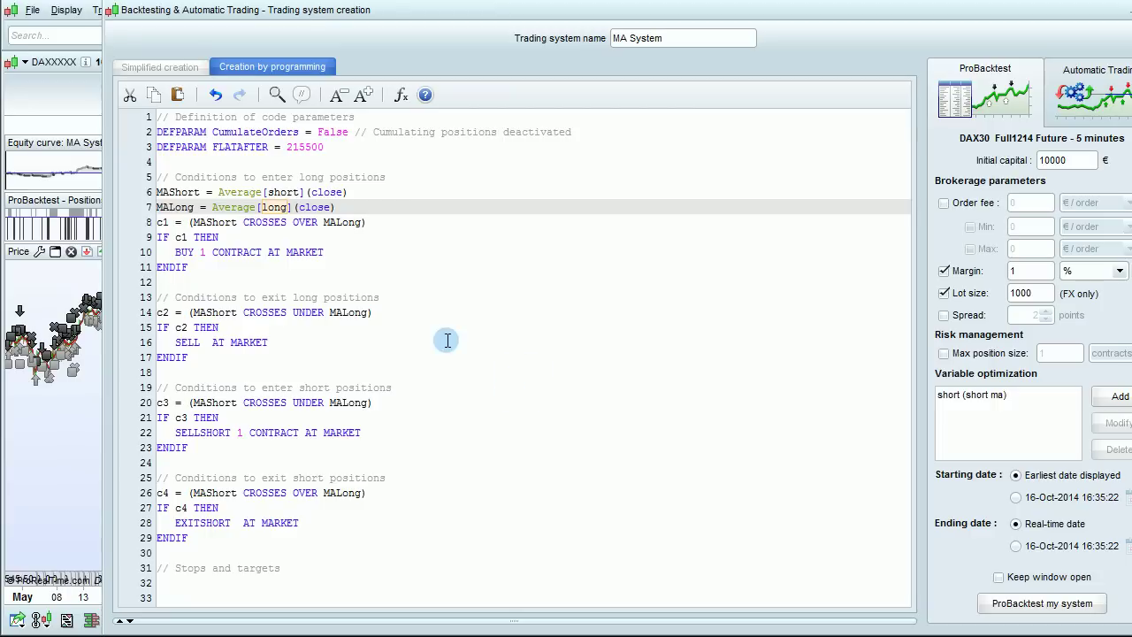
- Add the optimization variable long, labelled "long ma", with minimal value 30, maximal value 60 and step 5
click(1108, 397)
drag(1008, 320, 494, 207)
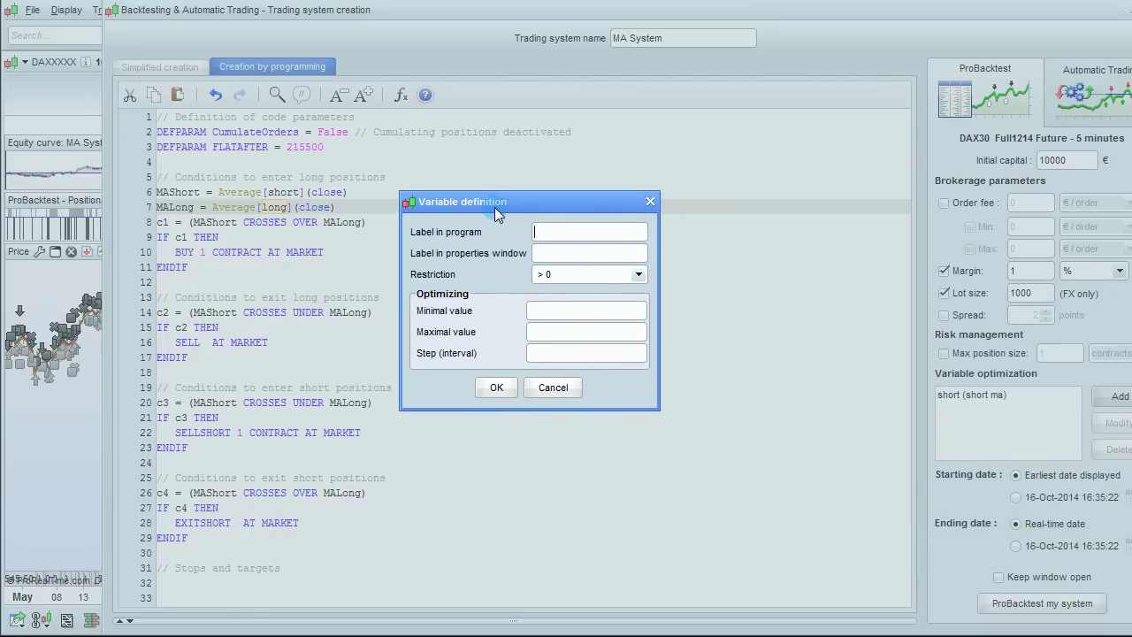
text(long)
key(Tab)
text(ma)
click(548, 306)
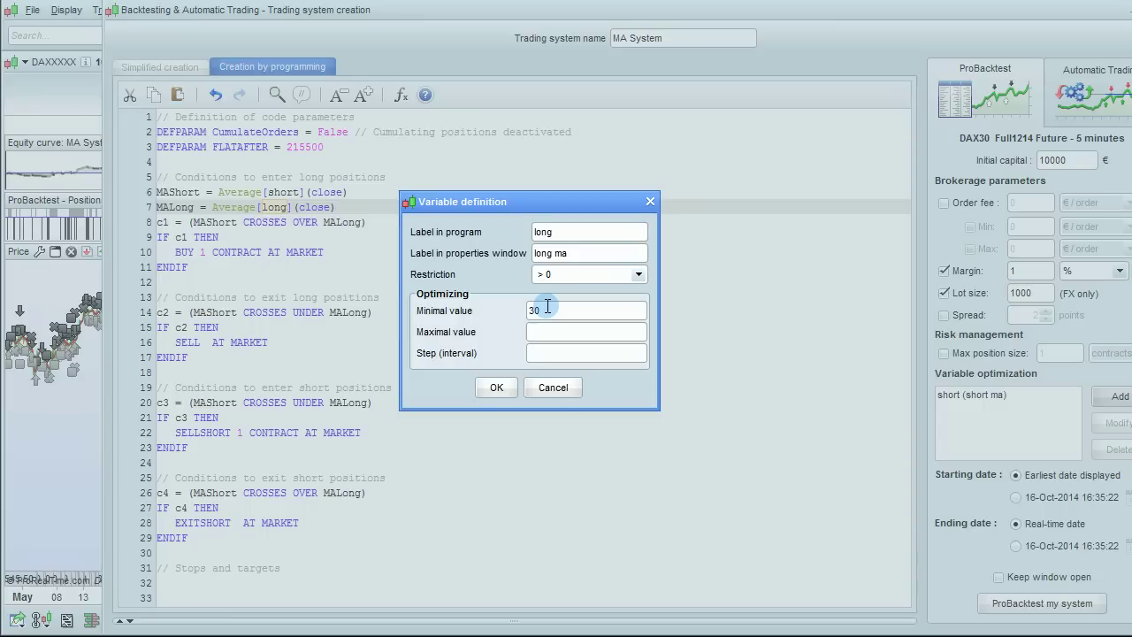
click(552, 353)
text(5)
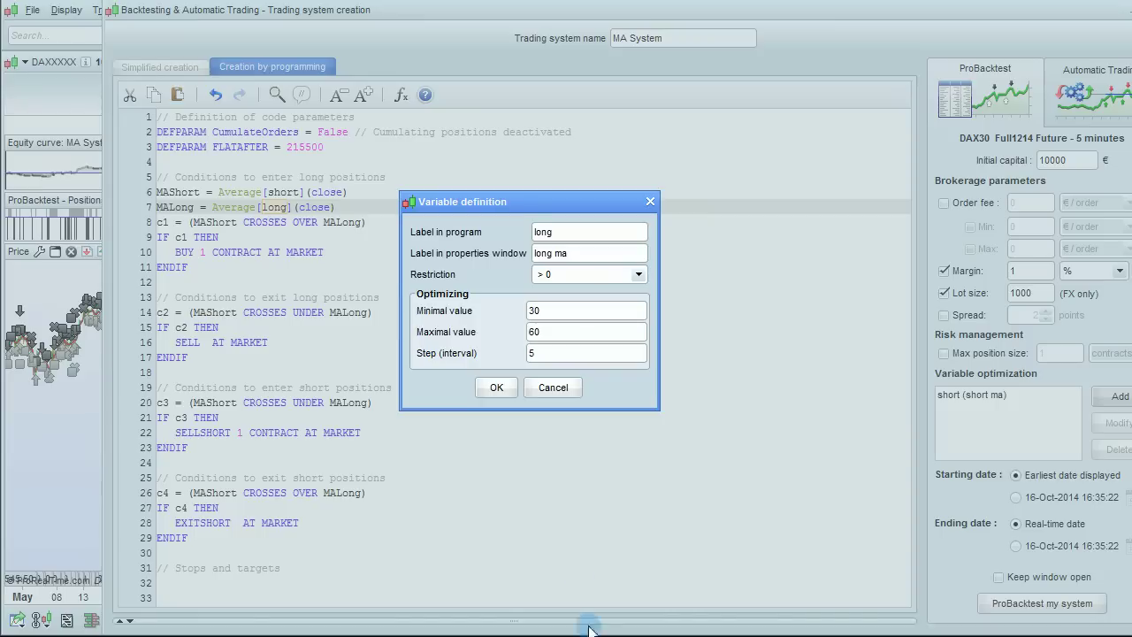
click(496, 390)
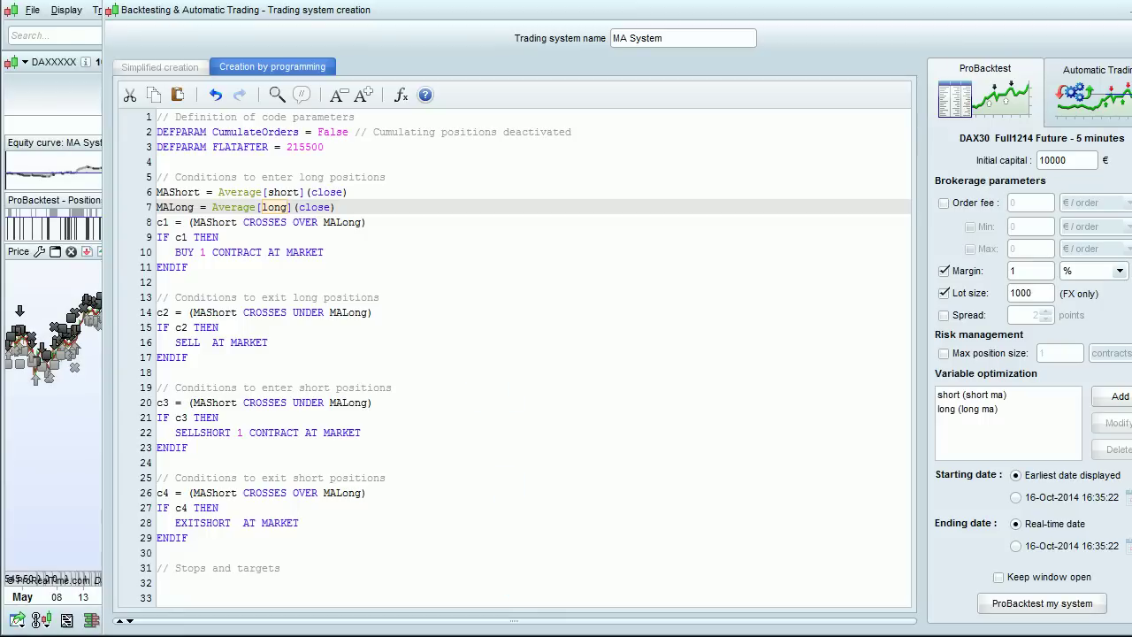
- Run the ProBacktest optimization of the MA System and close the optimize report
click(1016, 605)
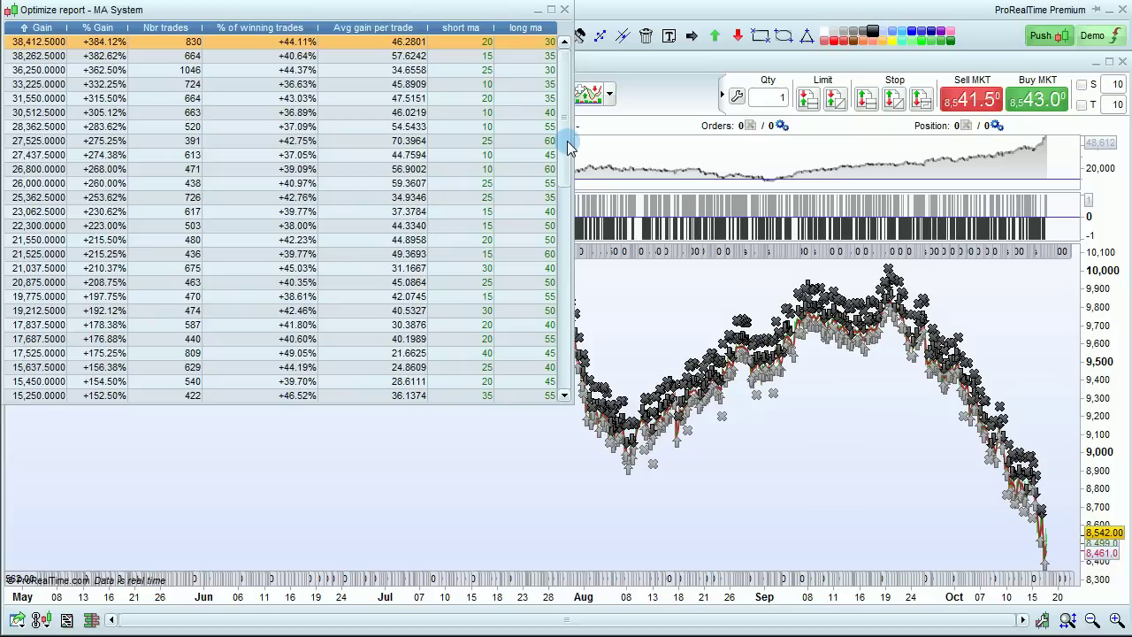
click(564, 9)
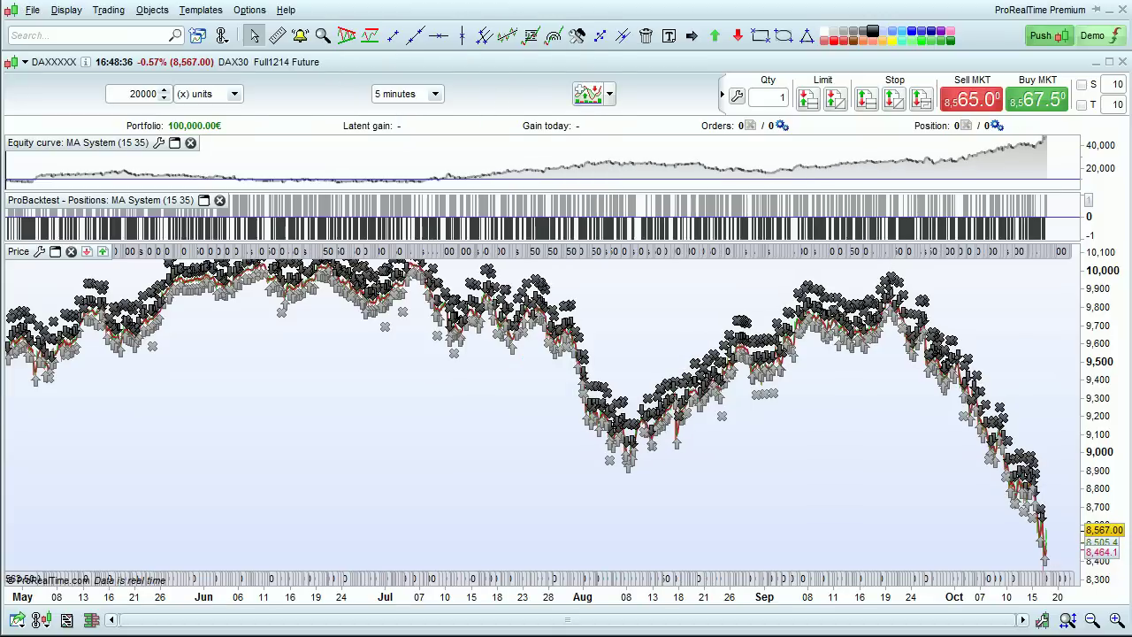
- Open the detailed report of the MA System equity curve and view its closed-trade statistics and orders list
click(161, 144)
drag(160, 147, 369, 157)
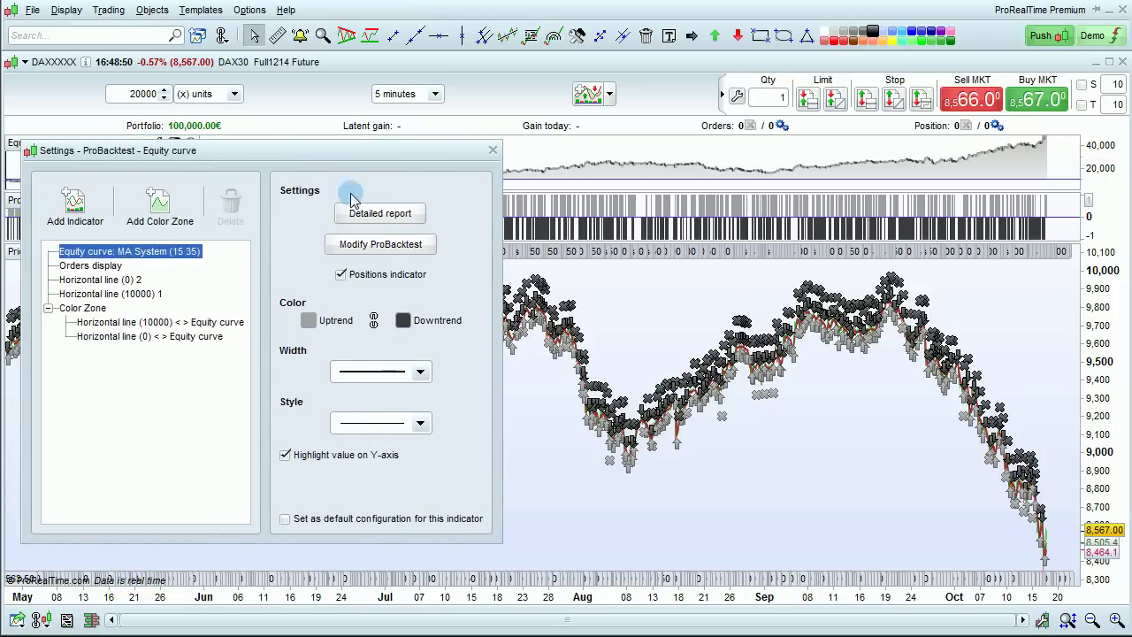
click(365, 214)
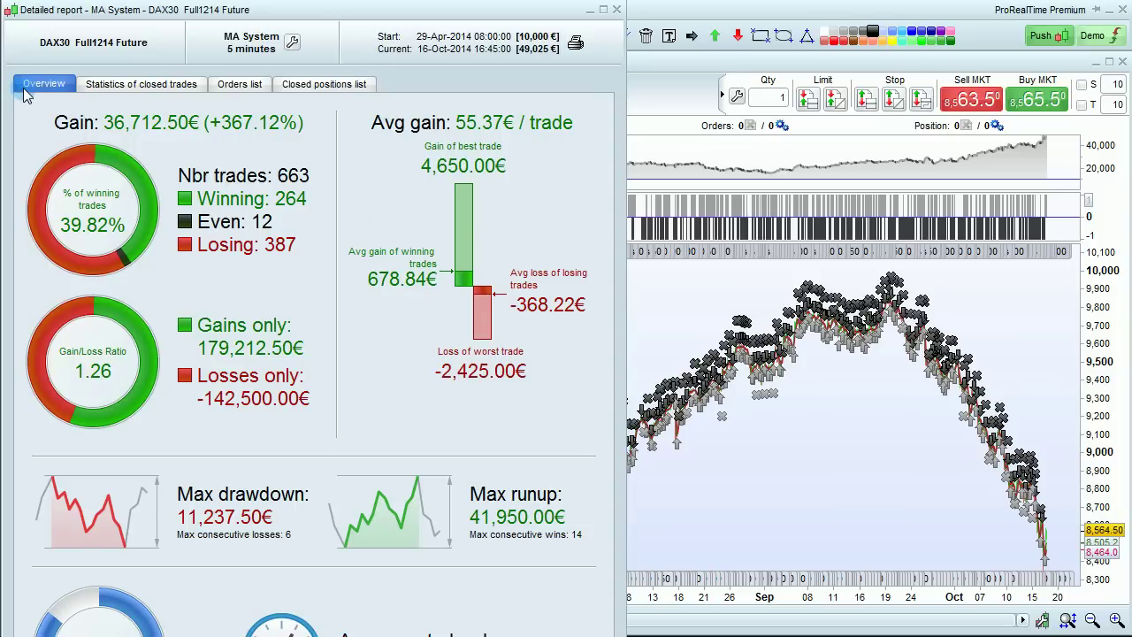
click(120, 92)
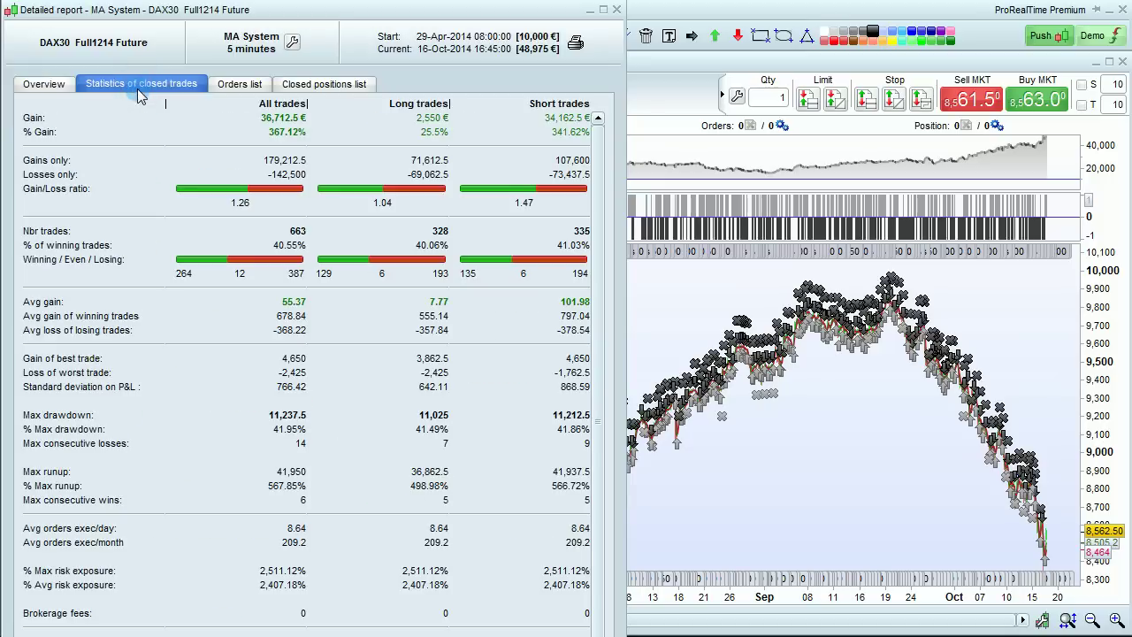
click(239, 87)
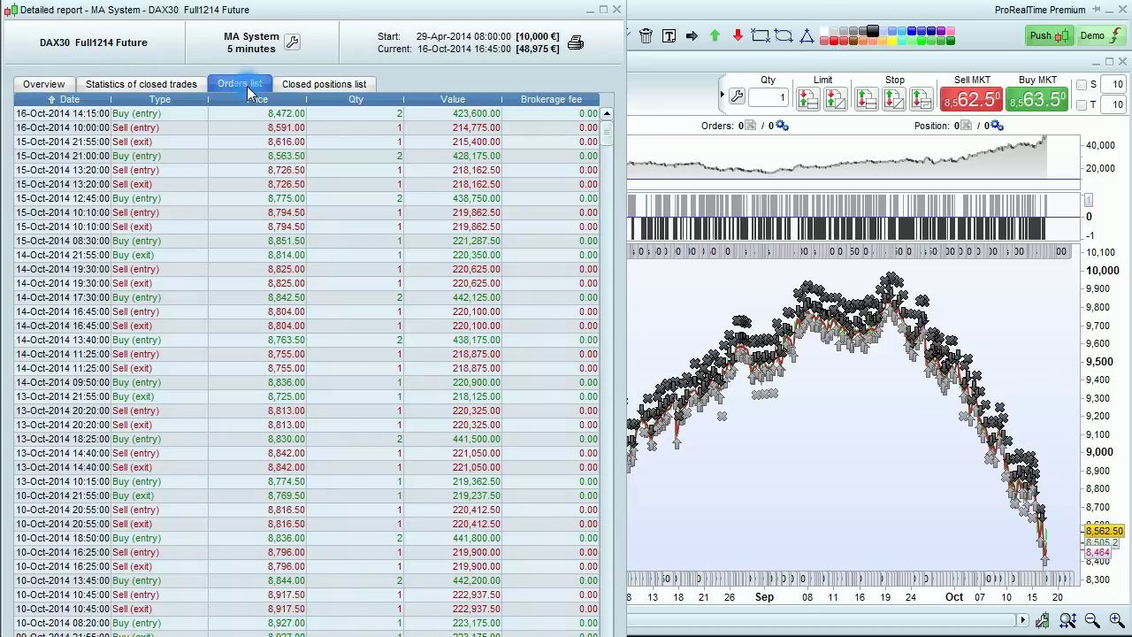
- View the closed positions list of the MA System and close the detailed report
click(328, 86)
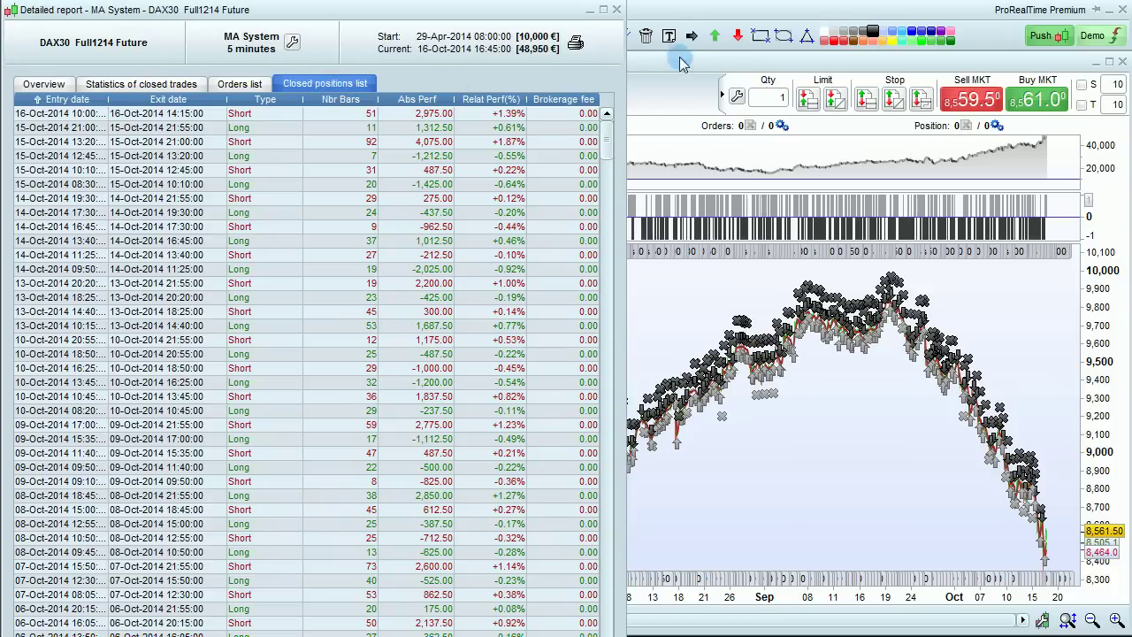
click(620, 17)
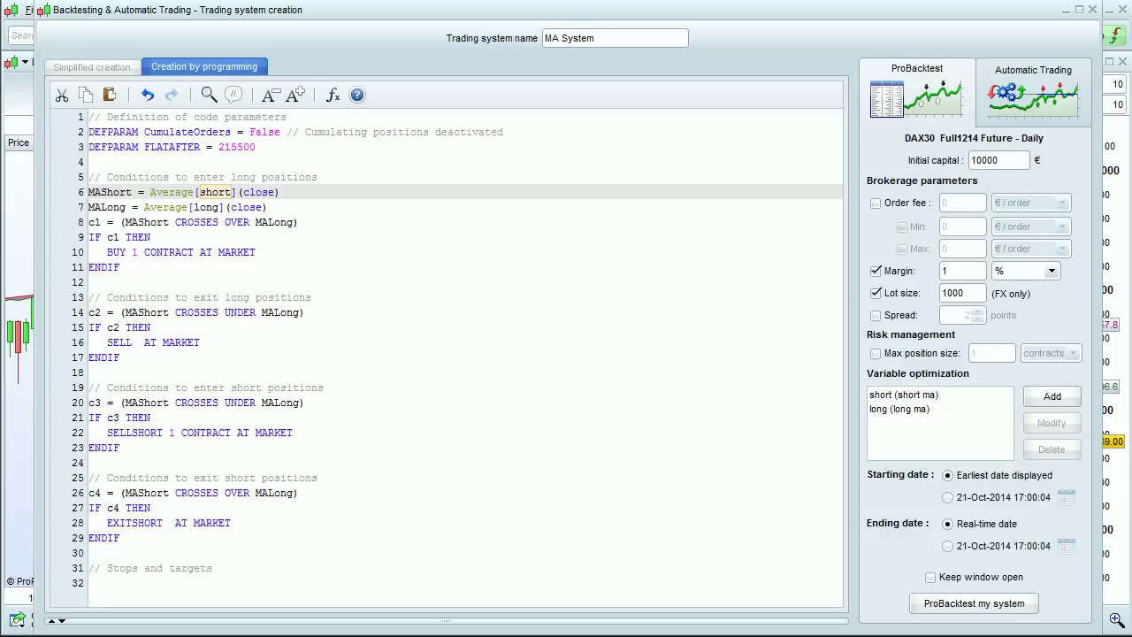
- In the code, replace the short variable with 20 in the MAShort average and the long variable with 30 in the MALong average
double_click(217, 192)
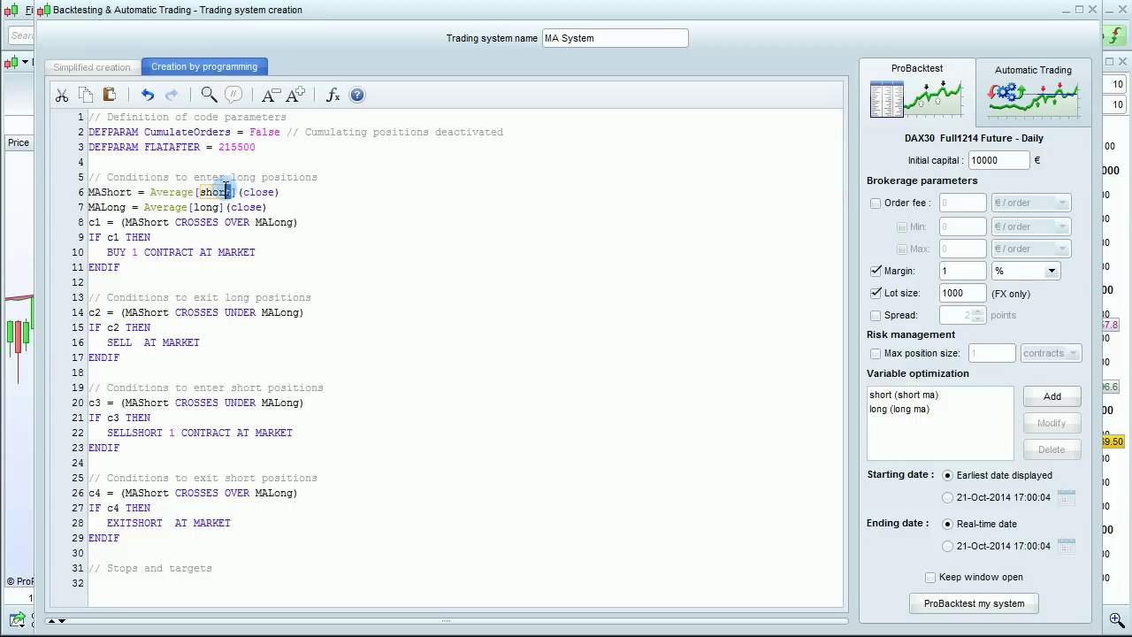
text(2)
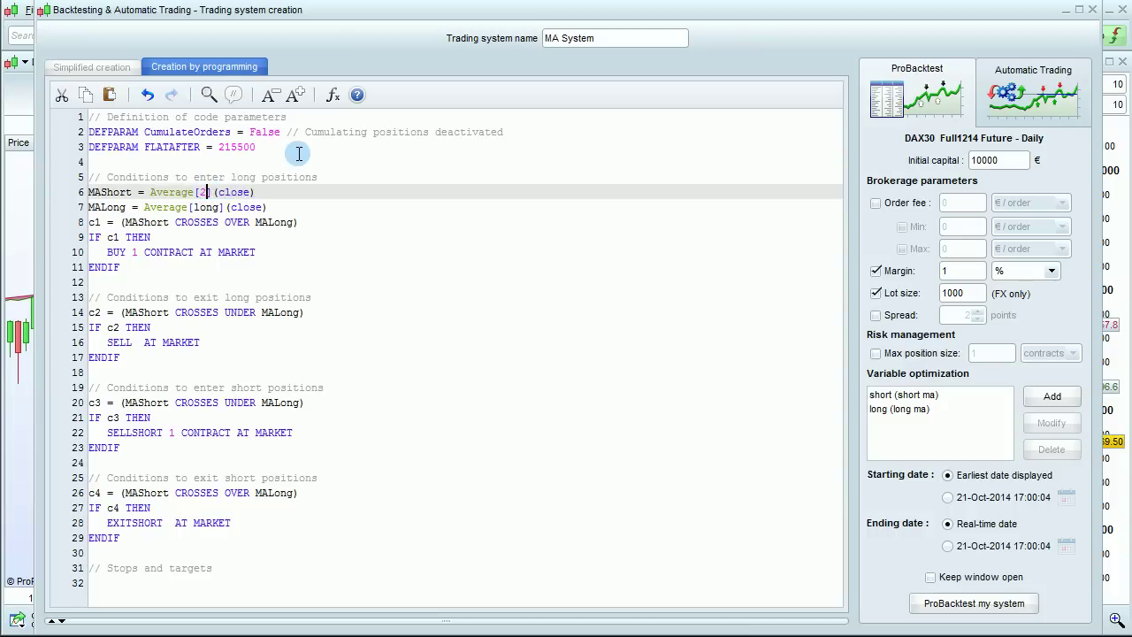
text(0)
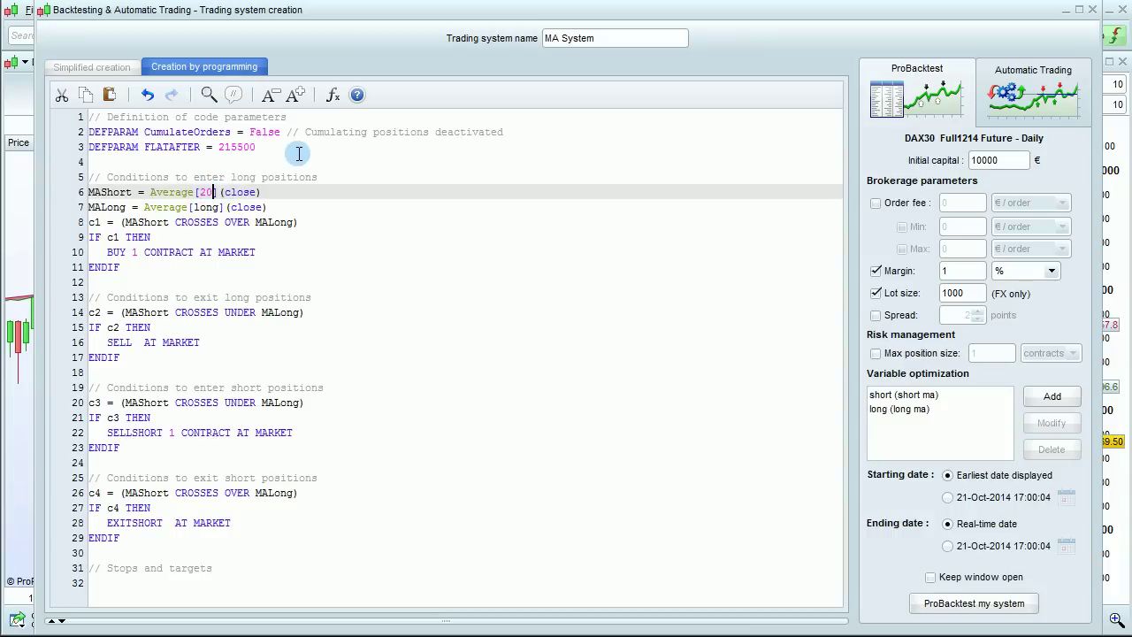
double_click(218, 207)
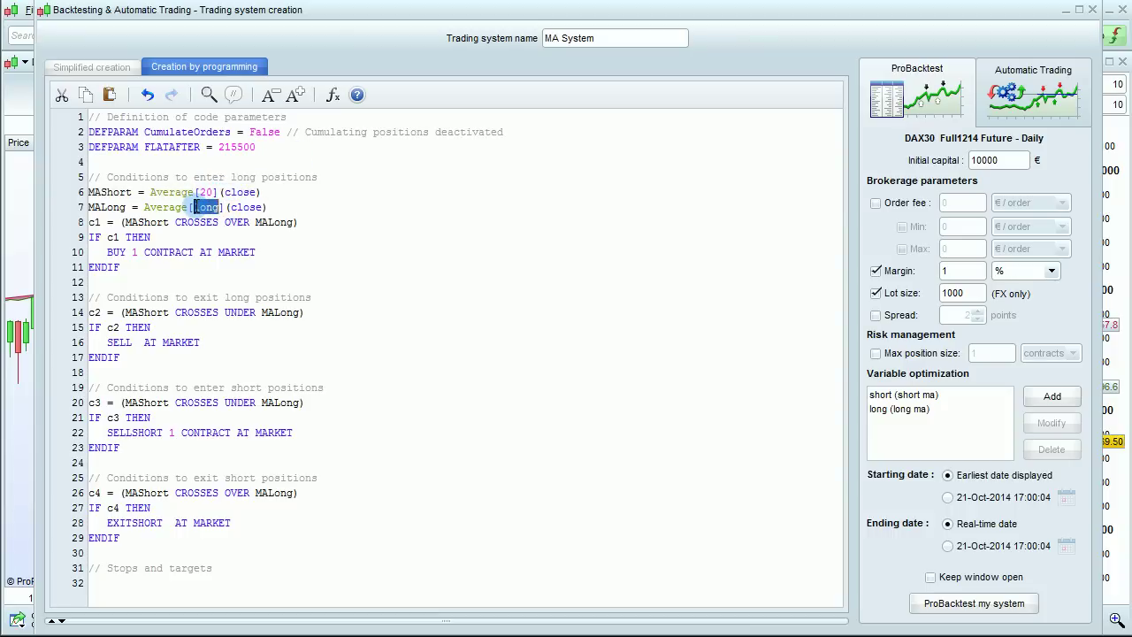
text(30)
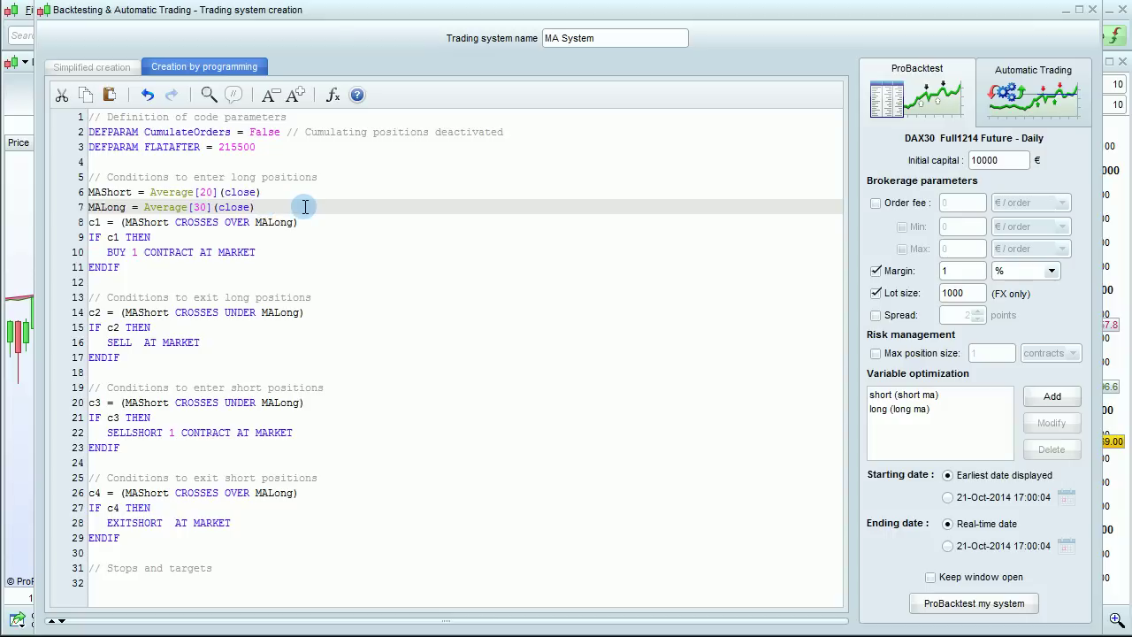
- Delete the optimization variables short (short ma) and long (long ma) from the MA System
click(918, 396)
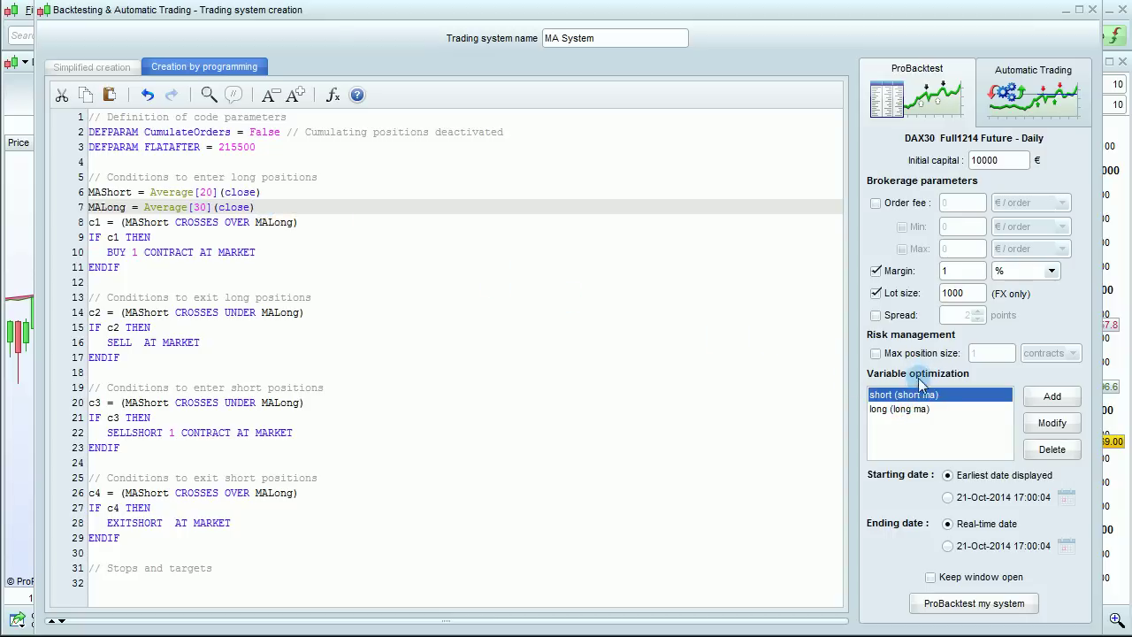
click(1053, 453)
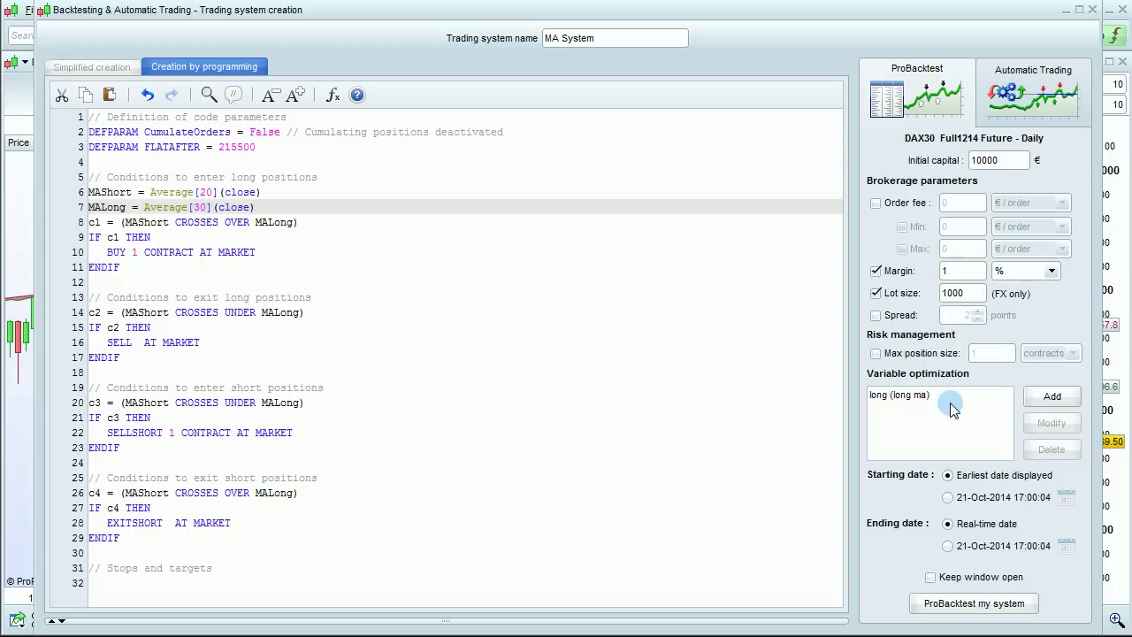
click(953, 395)
click(1042, 453)
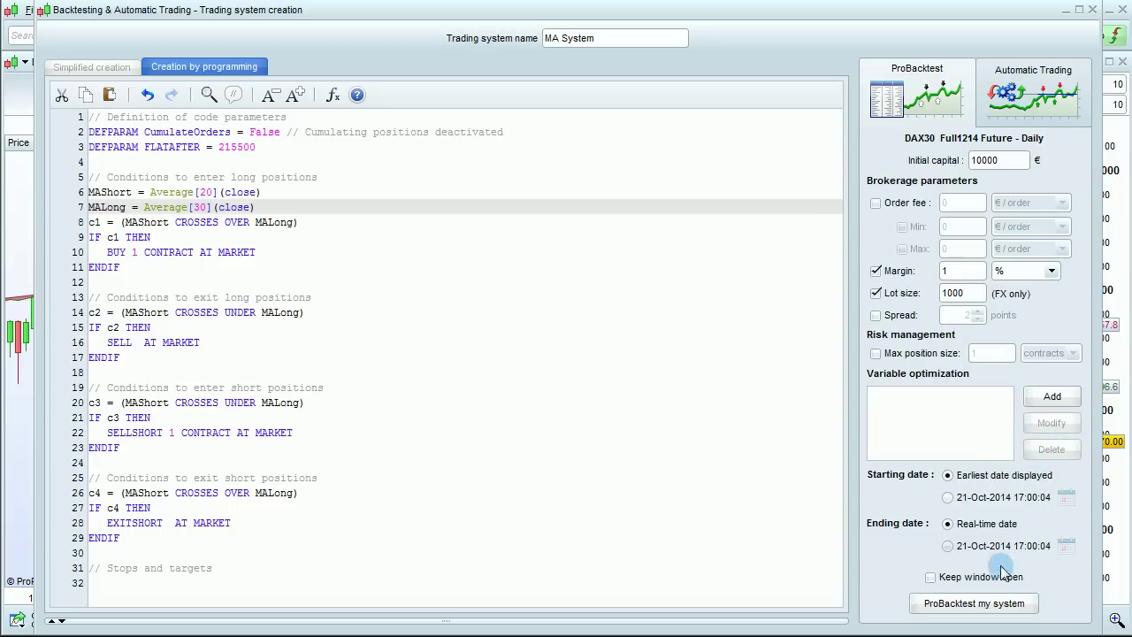
click(987, 607)
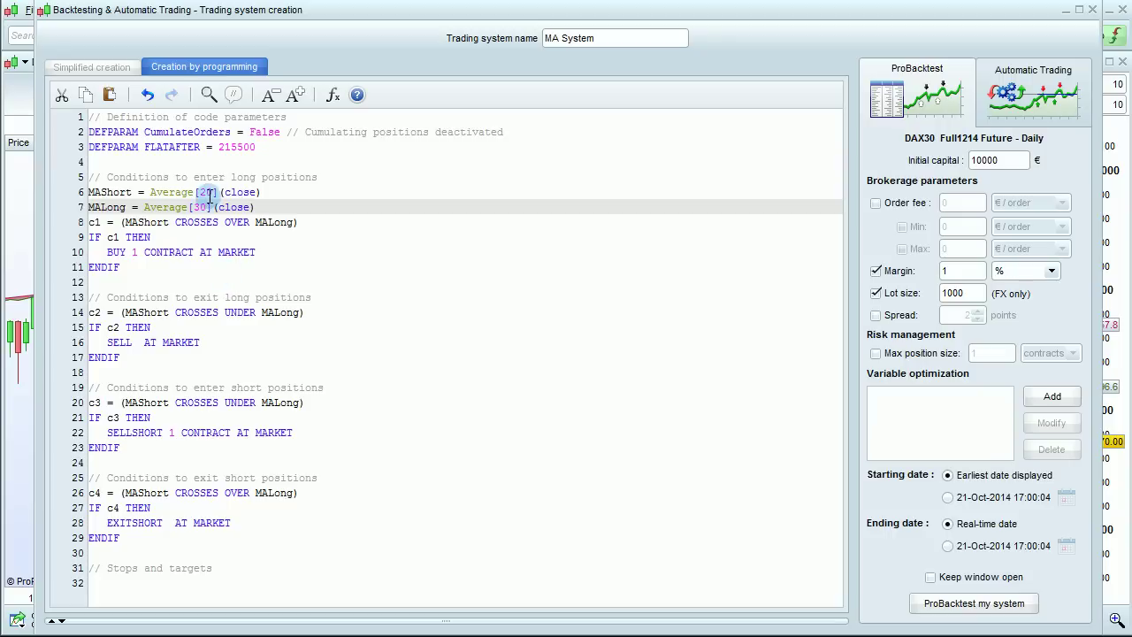
click(200, 207)
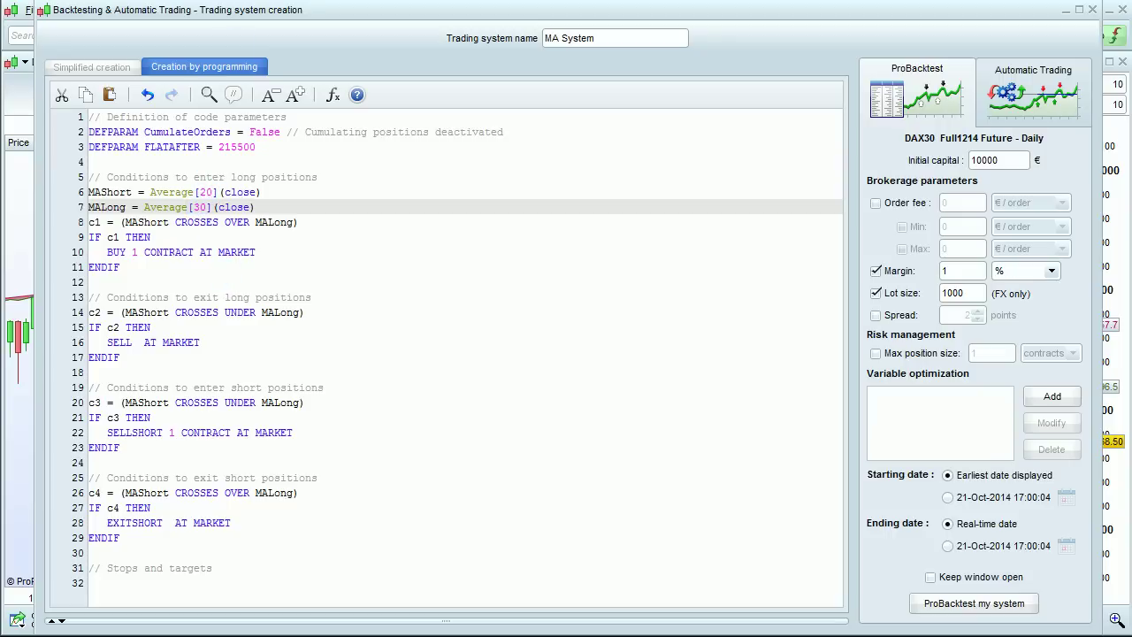